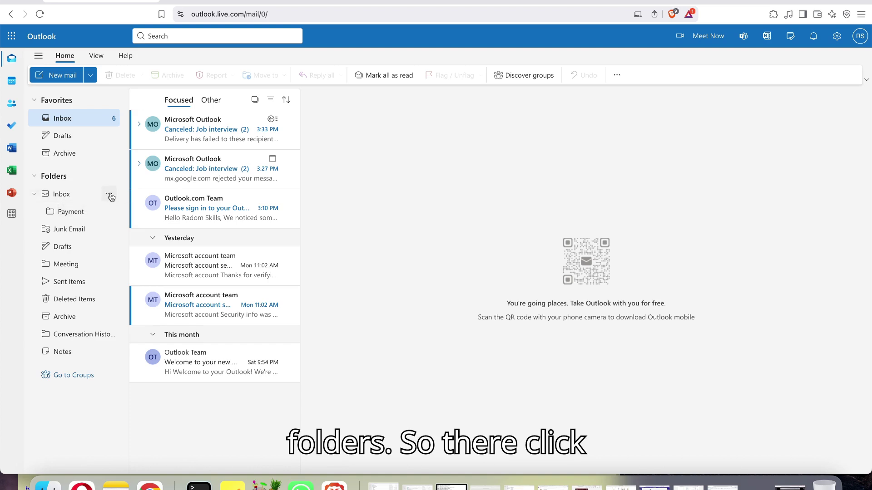
# Create a subfolder named Payments under the Inbox folder
pyautogui.click(110, 196)
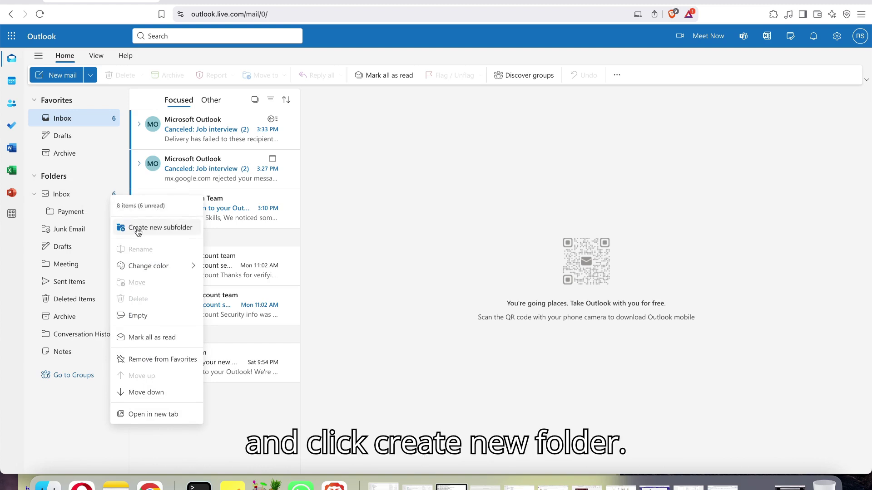
pyautogui.click(140, 229)
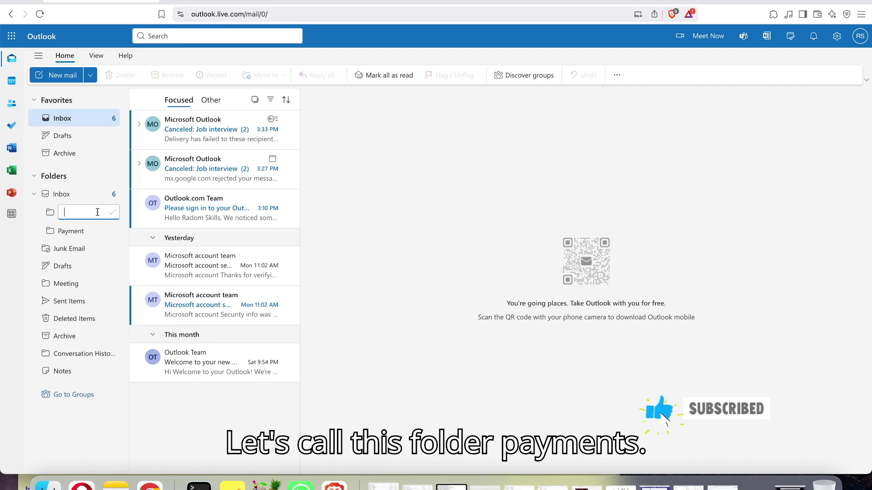
pyautogui.write('Payments')
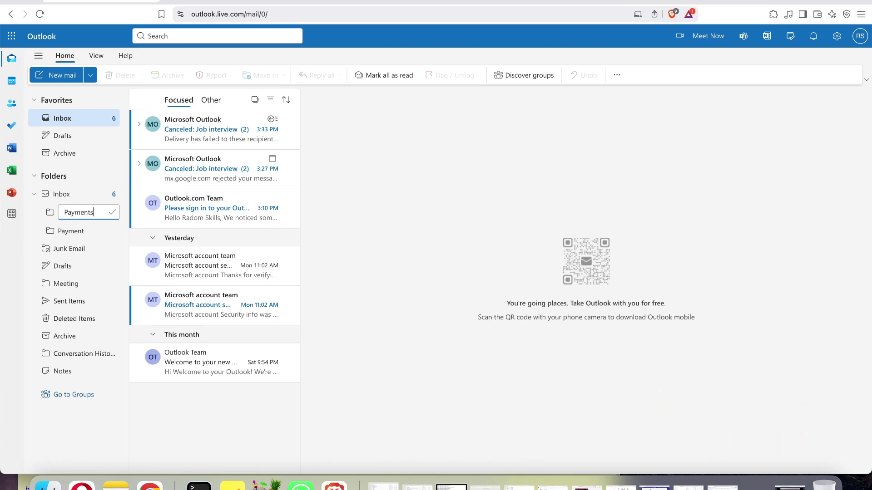
pyautogui.press('Return')
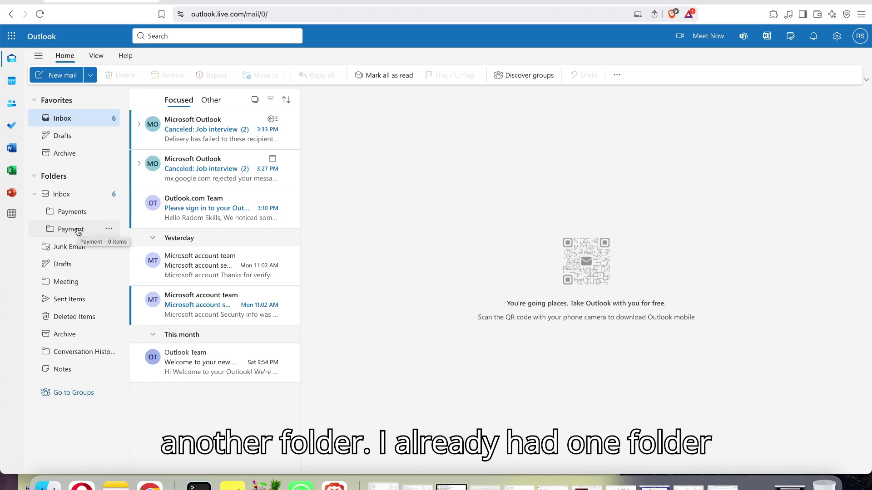
# Delete the old Payment subfolder under Inbox and confirm its removal
pyautogui.rightClick(105, 230)
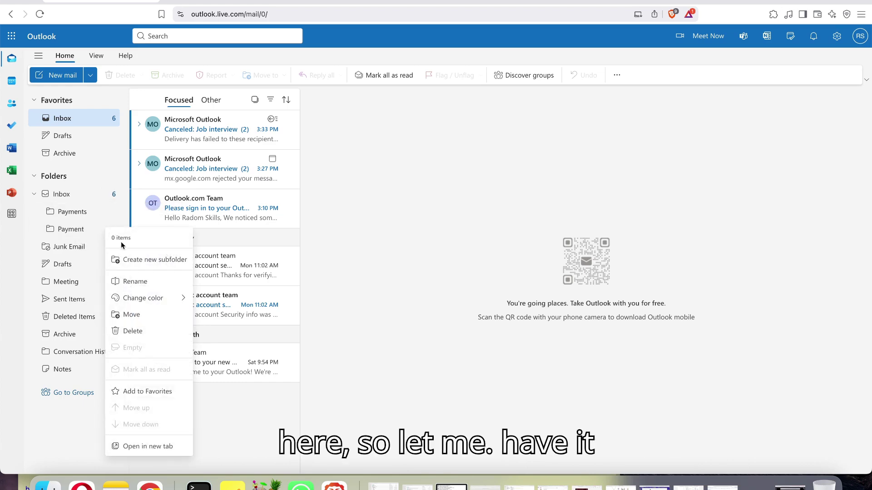
pyautogui.click(131, 331)
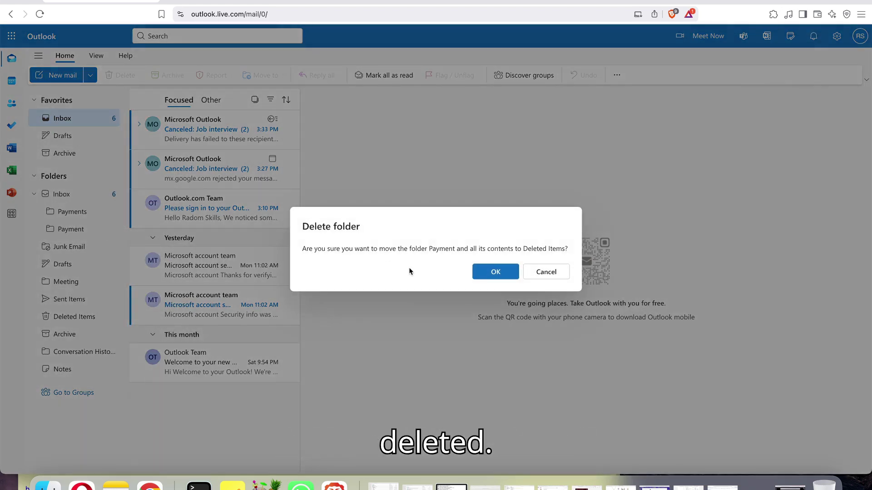
pyautogui.click(477, 271)
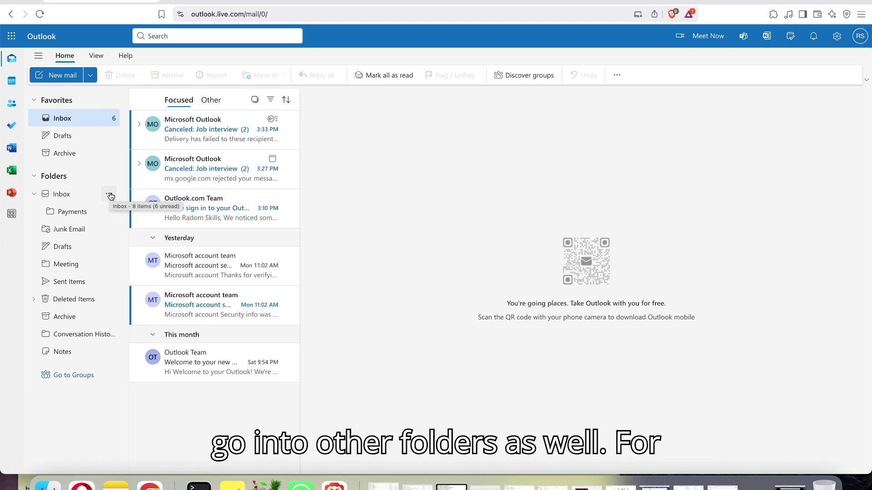
# Create another subfolder named Meetings under the Inbox folder
pyautogui.click(110, 196)
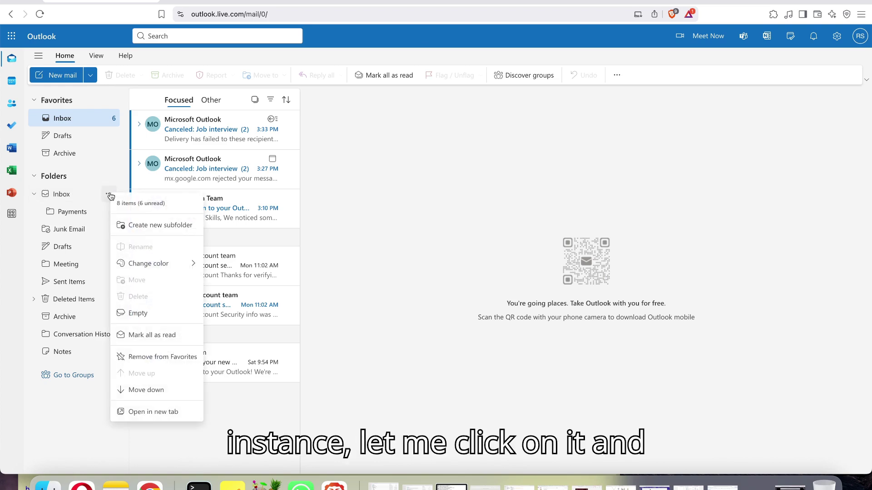
pyautogui.click(139, 224)
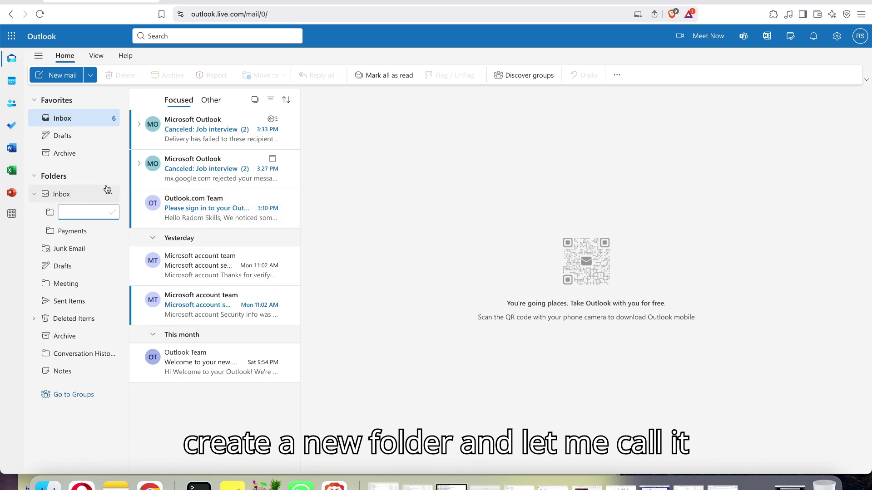
pyautogui.write('Meetings')
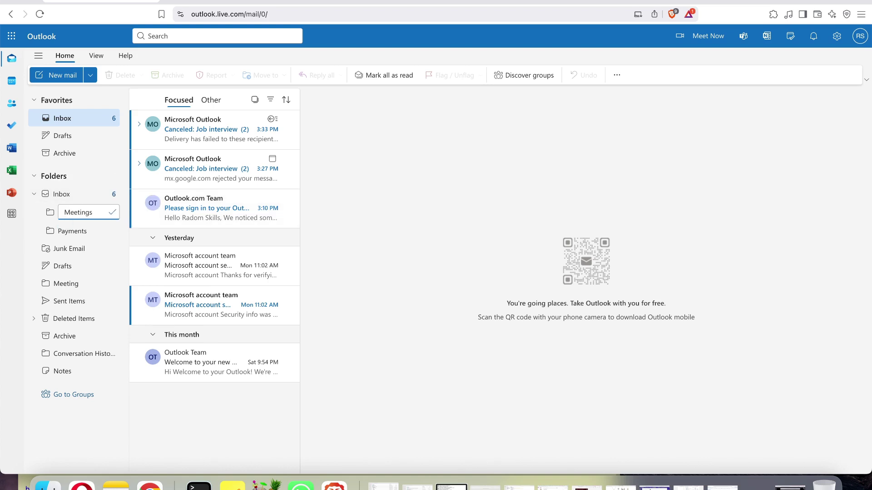
pyautogui.press('Return')
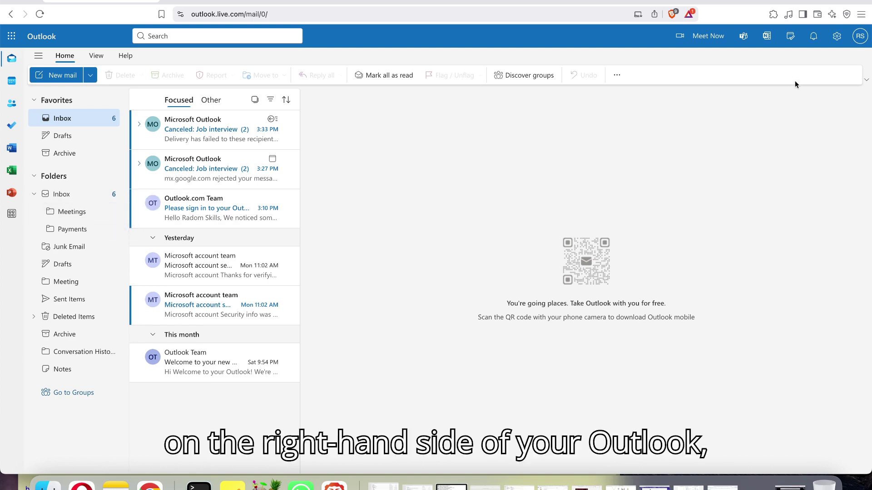
# Add a new mail rule in the settings and name it "Payment rule"
pyautogui.click(836, 38)
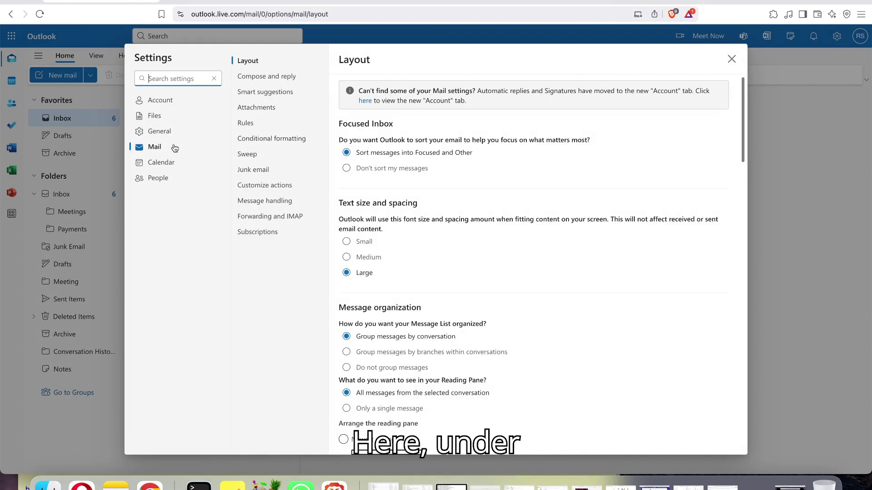
pyautogui.click(263, 125)
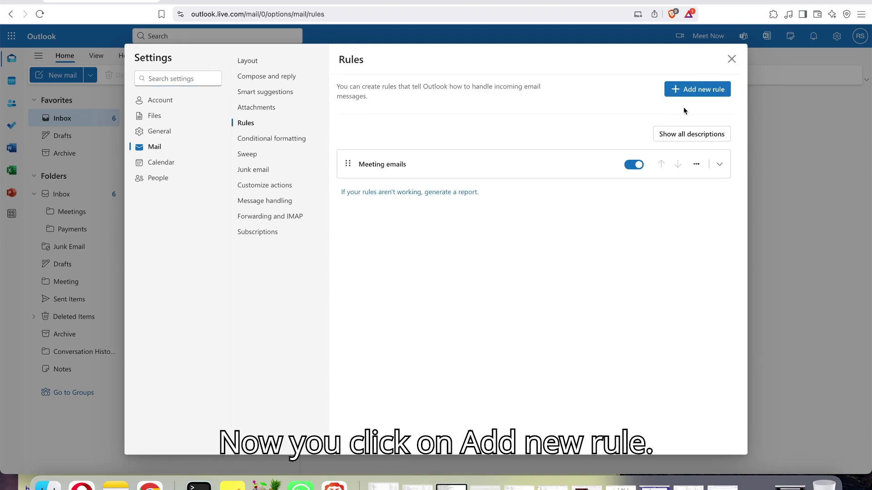
pyautogui.click(686, 91)
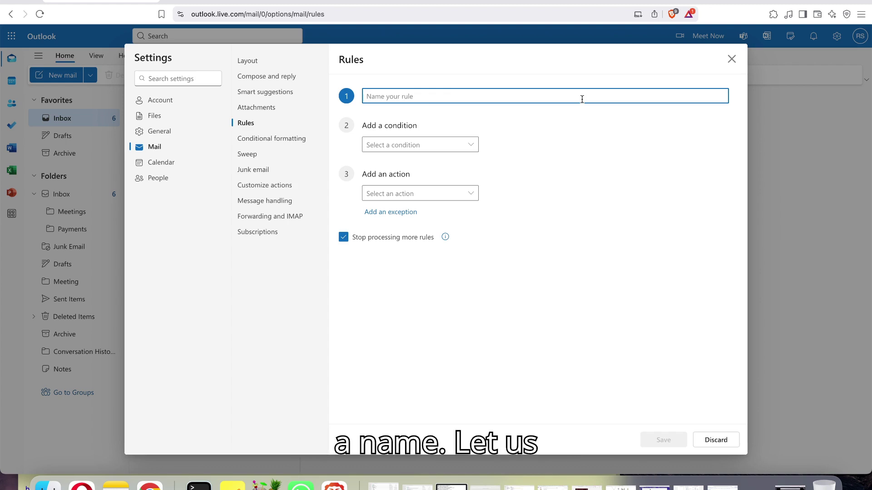
pyautogui.press('capslock')
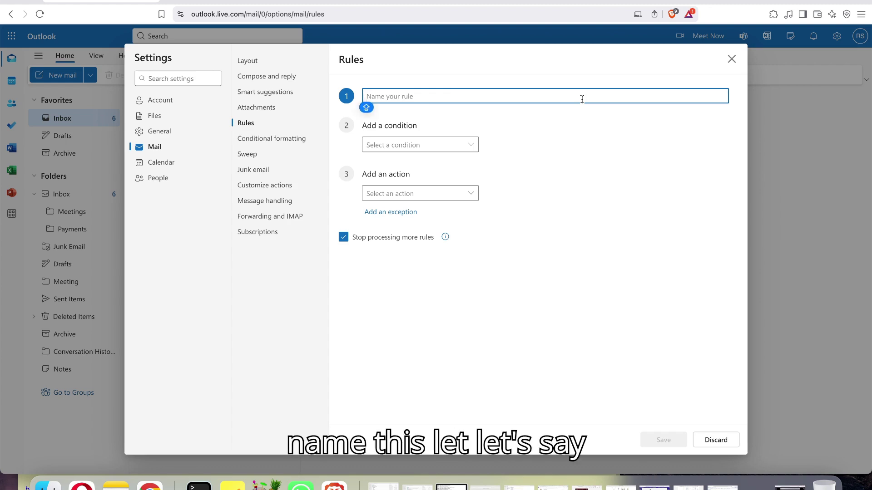
pyautogui.write('Payment')
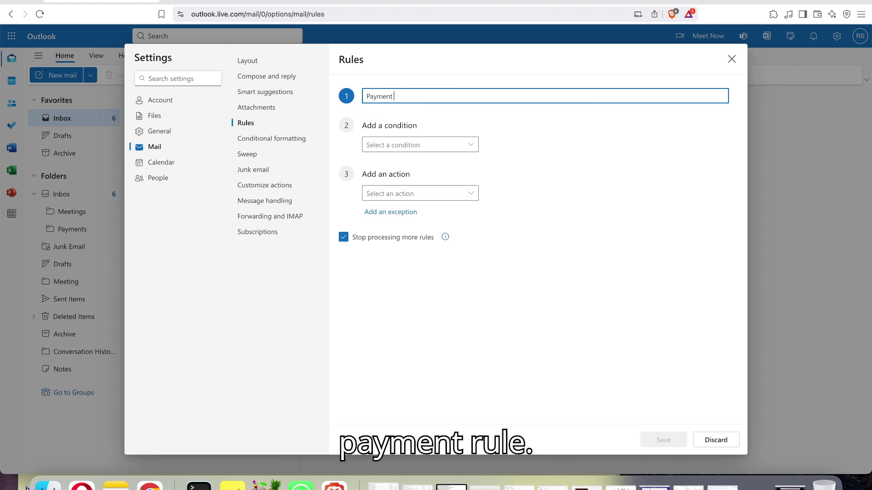
pyautogui.write(' rule')
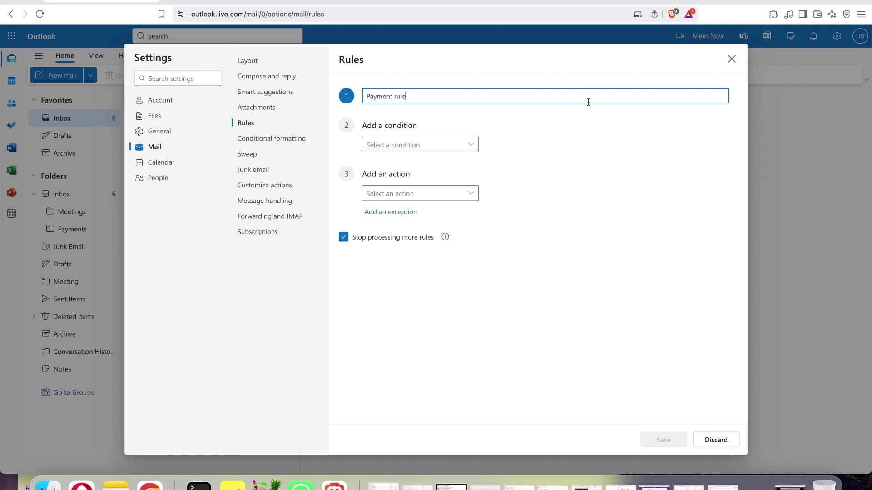
# Set the rule's condition to "Subject includes" with the word "payments"
pyautogui.click(470, 146)
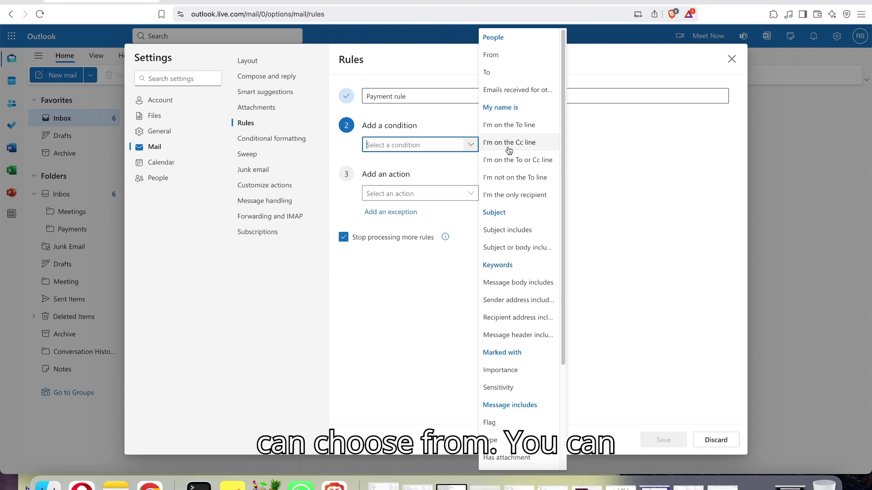
pyautogui.click(510, 230)
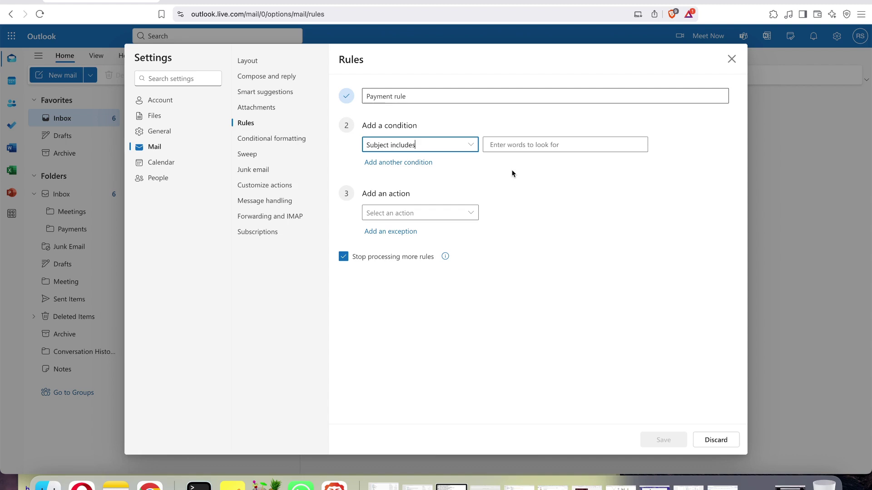
pyautogui.click(522, 144)
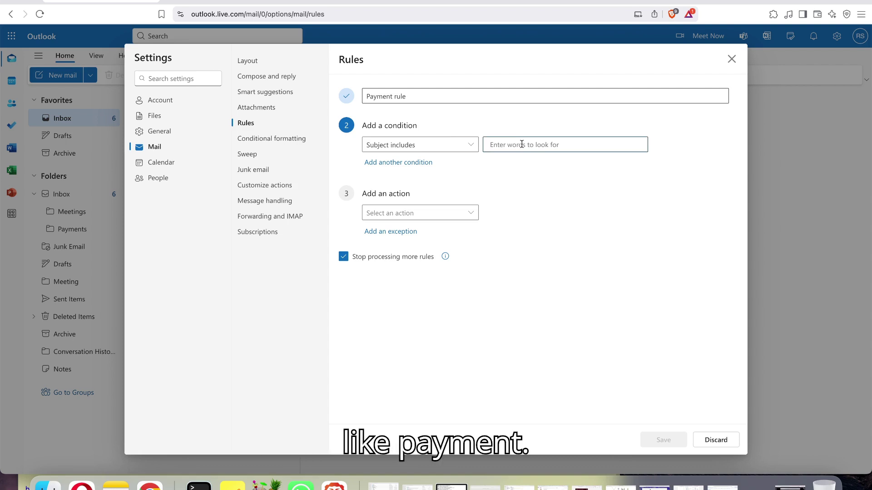
pyautogui.write('payments')
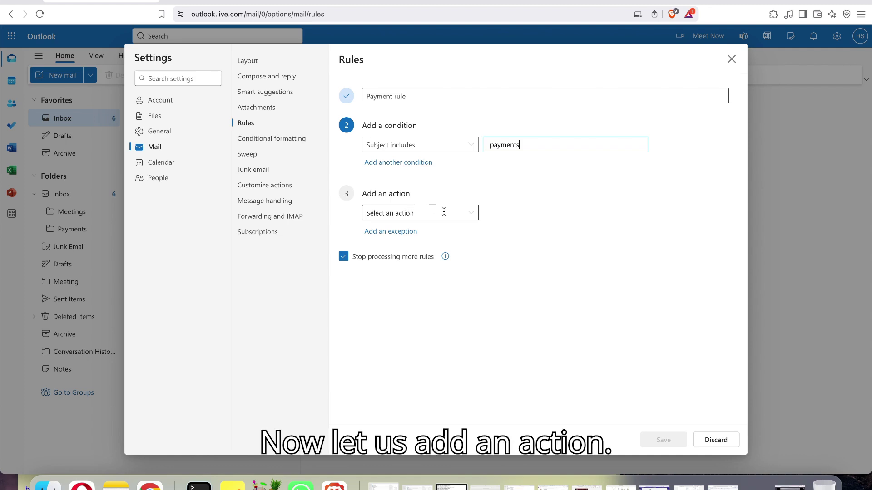
# Set the rule's action to "Move to" with the Payments folder as the destination
pyautogui.click(469, 213)
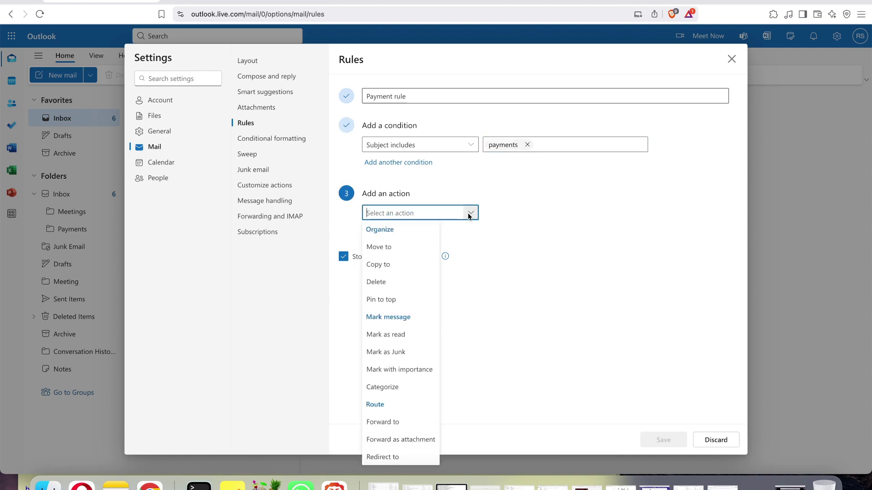
pyautogui.click(402, 249)
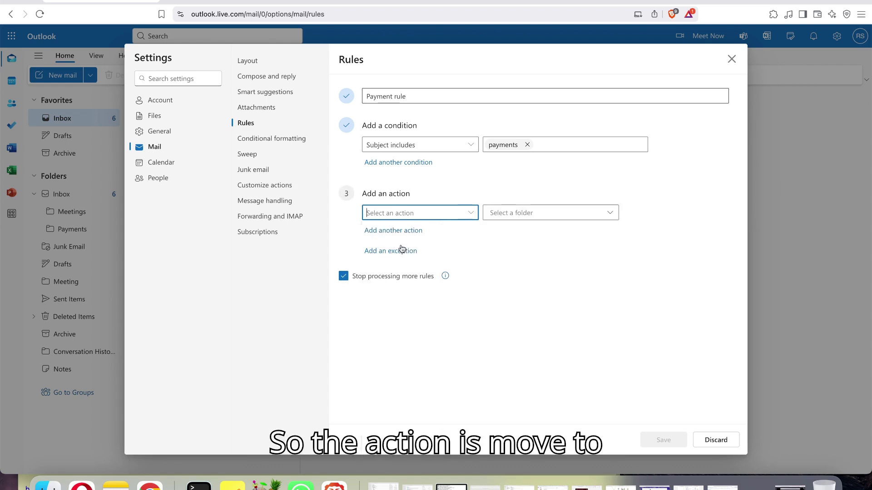
pyautogui.click(606, 214)
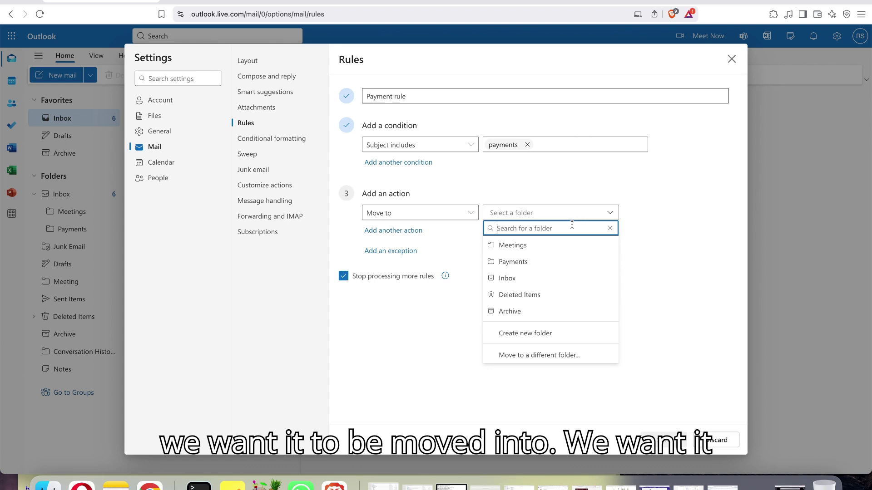
pyautogui.click(536, 261)
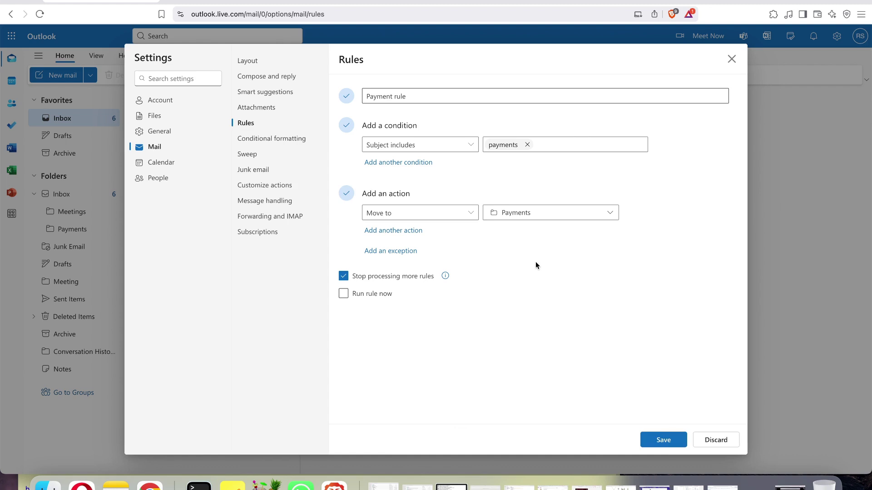
# Turn on "Run rule now" for the payment rule and save it, leaving the settings
pyautogui.click(343, 293)
pyautogui.click(662, 439)
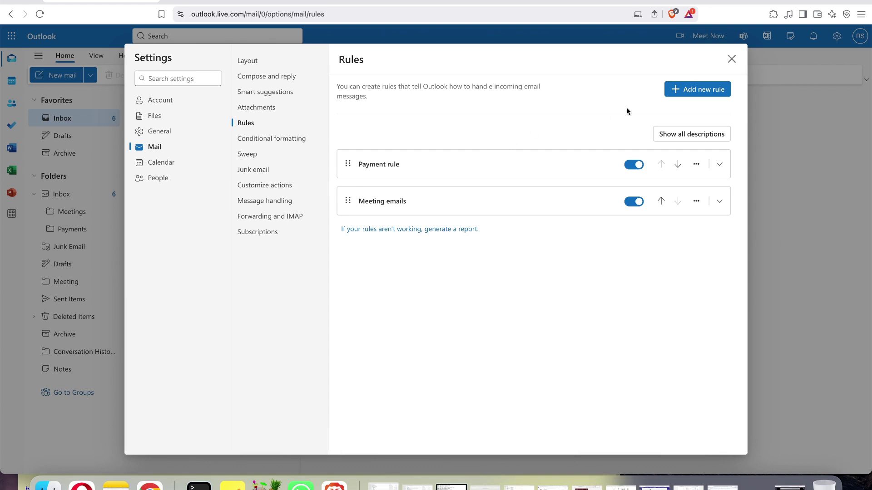
pyautogui.click(731, 59)
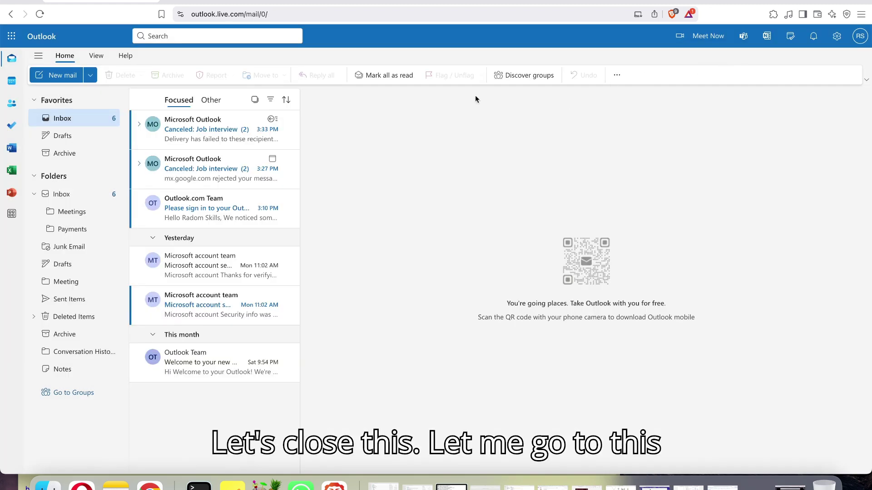
# Switch to the Gmail inbox and start a new message addressed to the Outlook account's e-mail address
pyautogui.click(447, 3)
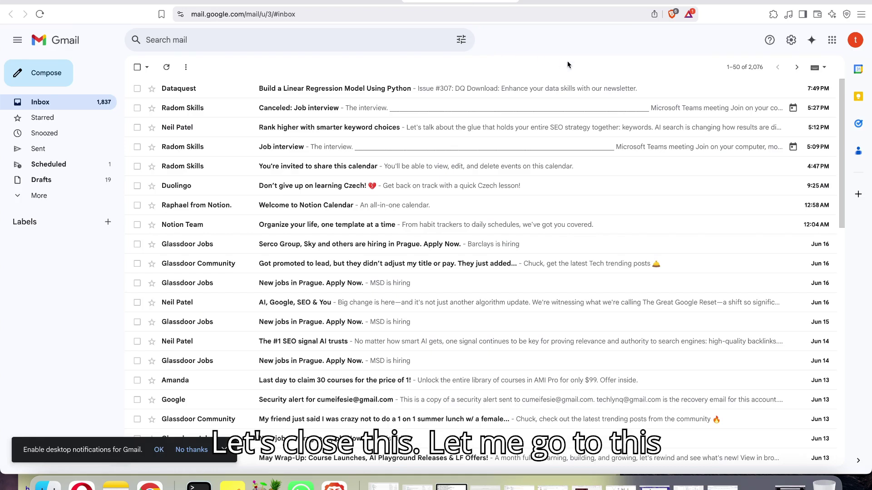
pyautogui.click(50, 75)
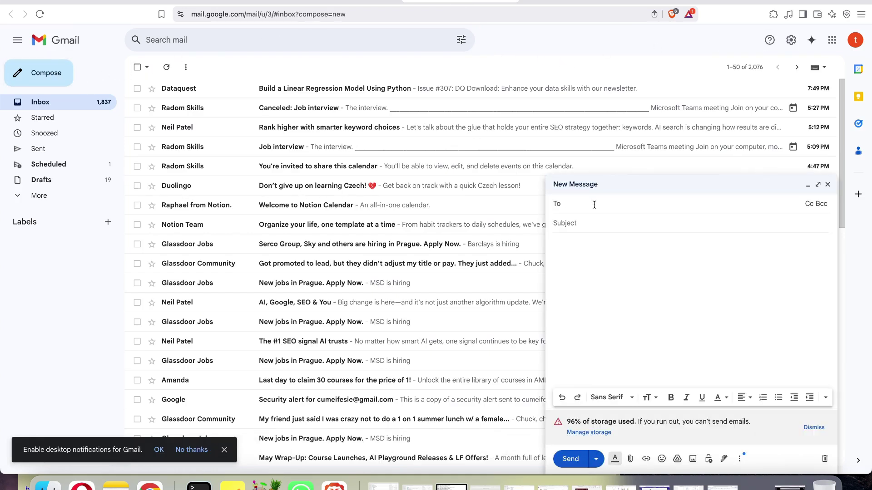
pyautogui.write('so')
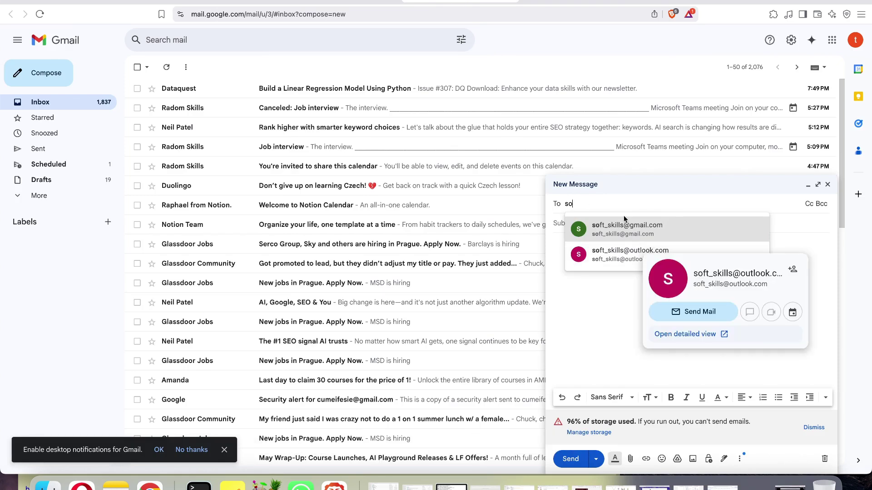
pyautogui.moveTo(596, 205); pyautogui.dragTo(530, 201)
pyautogui.write('ran')
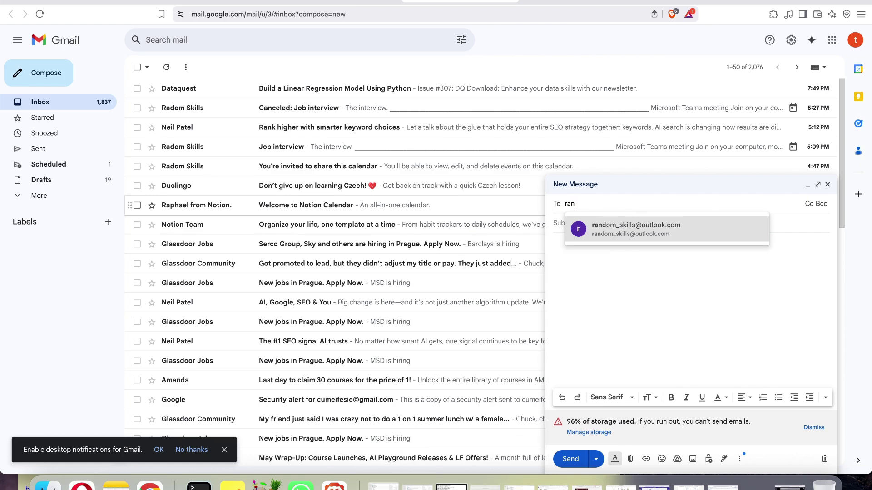
pyautogui.click(612, 230)
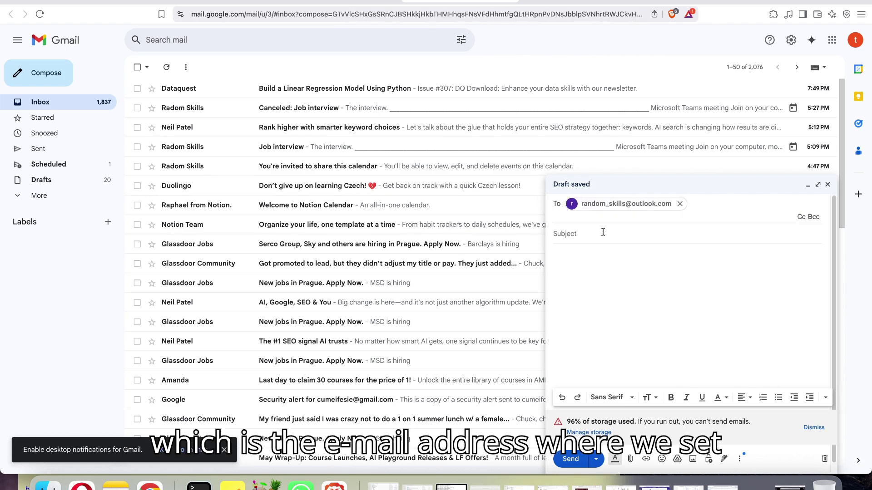
# Enter "Payments" as the subject of the new message
pyautogui.click(604, 232)
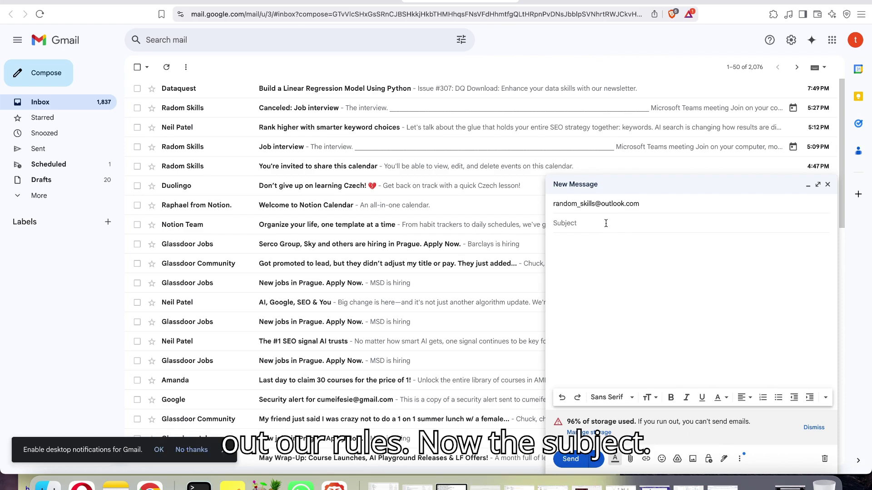
pyautogui.write('P')
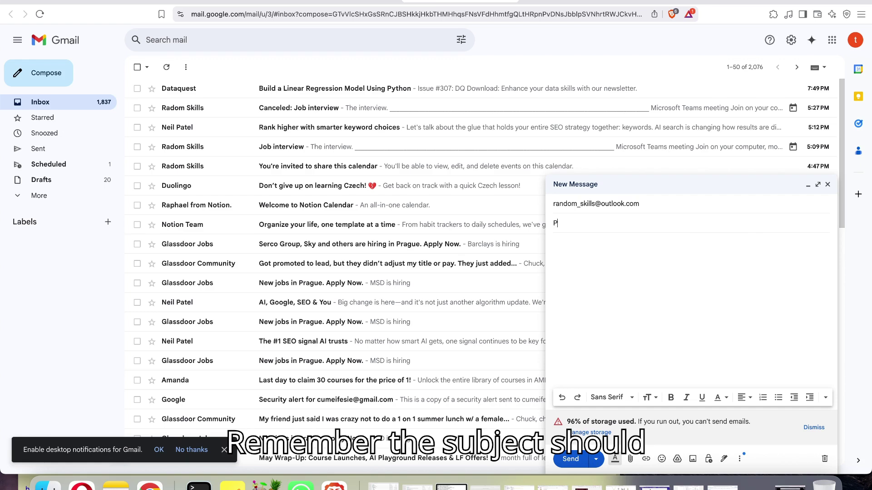
pyautogui.press('BackSpace')
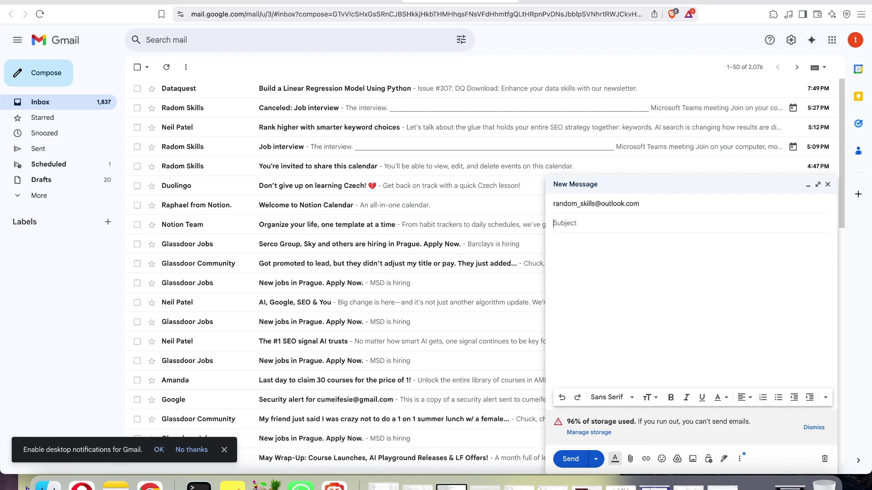
pyautogui.write('p')
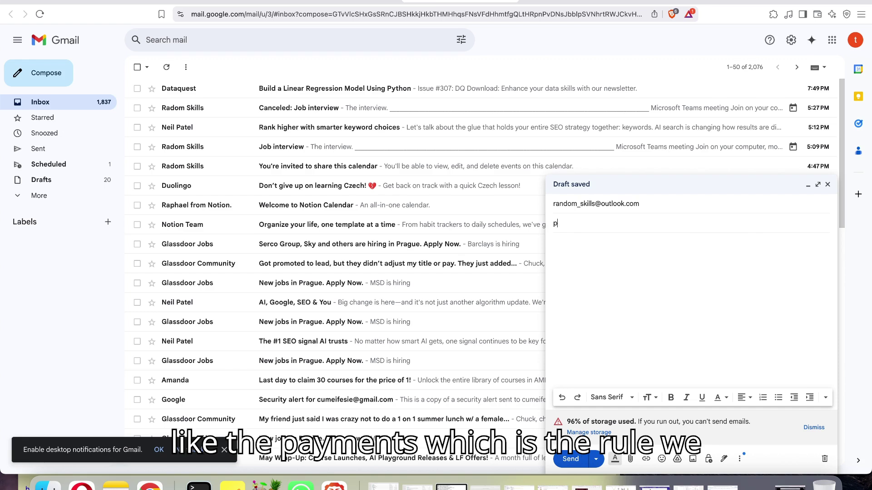
pyautogui.press('BackSpace')
pyautogui.write('Payments')
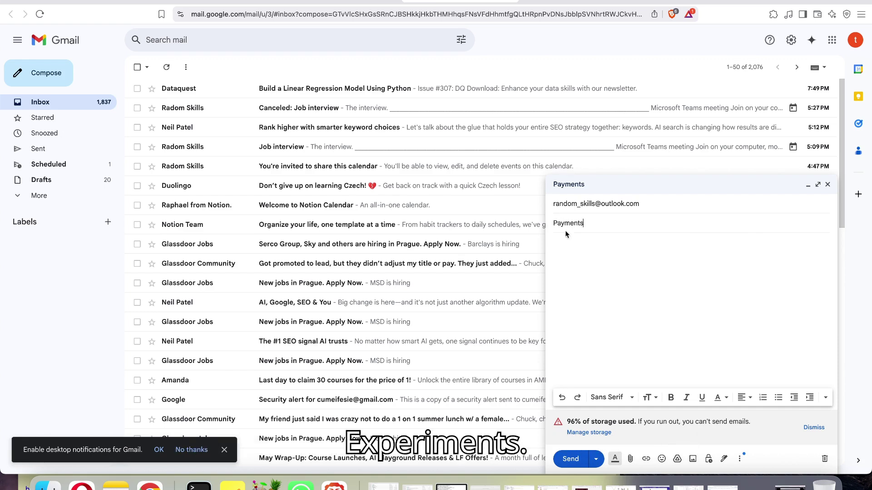
# Write "This is the monthly payment!" as the message body and send the e-mail
pyautogui.click(585, 260)
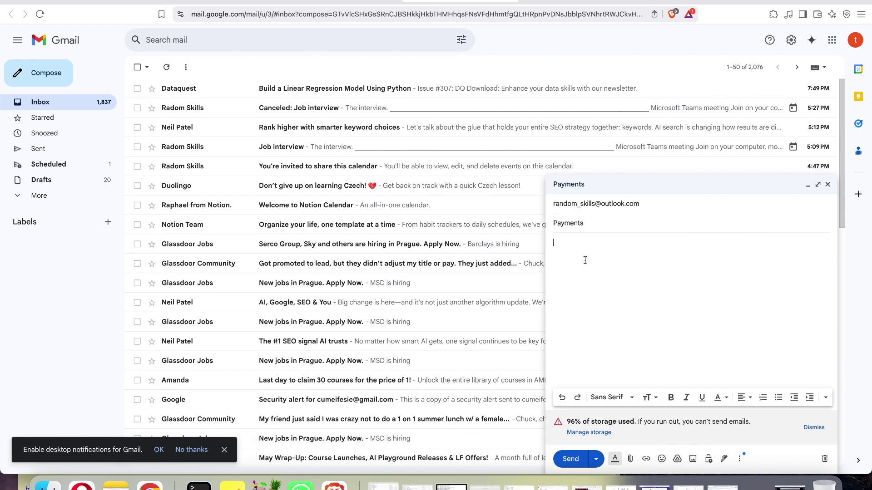
pyautogui.write('This is ')
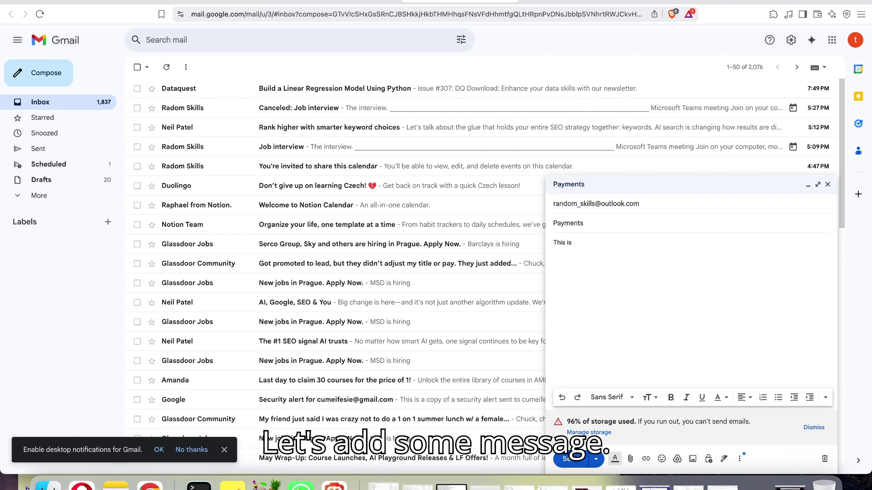
pyautogui.write('the m')
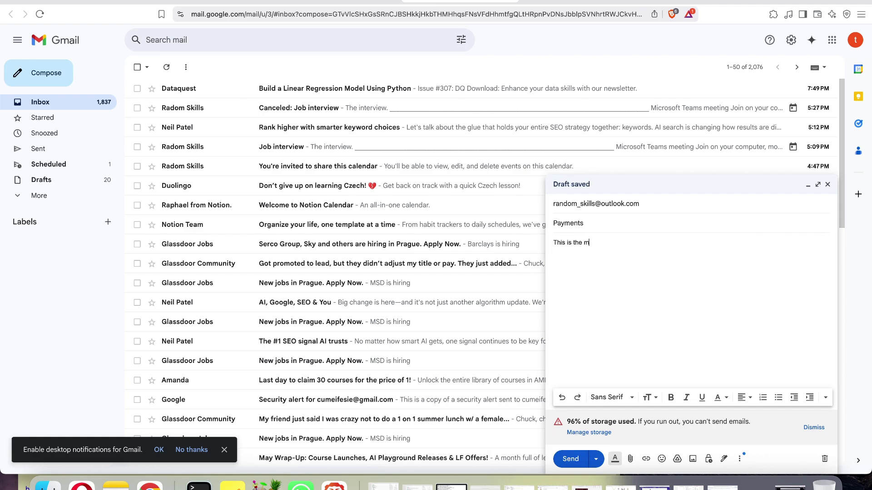
pyautogui.write('onthly payment!')
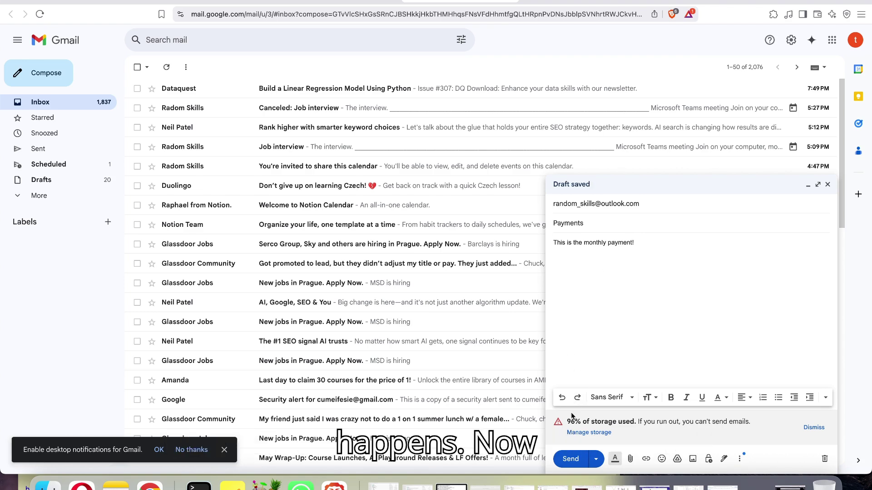
pyautogui.click(570, 460)
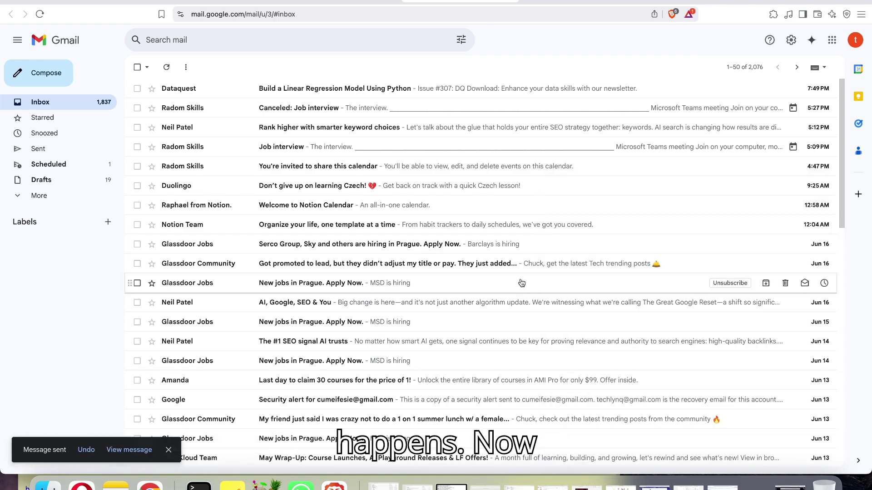
# Switch back to Outlook and open the Payments folder under Inbox to check for the test e-mail
pyautogui.click(124, 1)
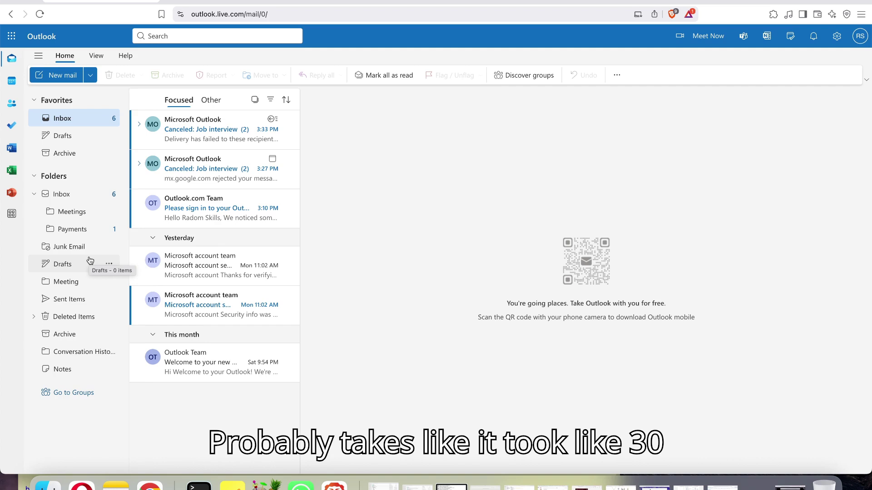
pyautogui.click(81, 234)
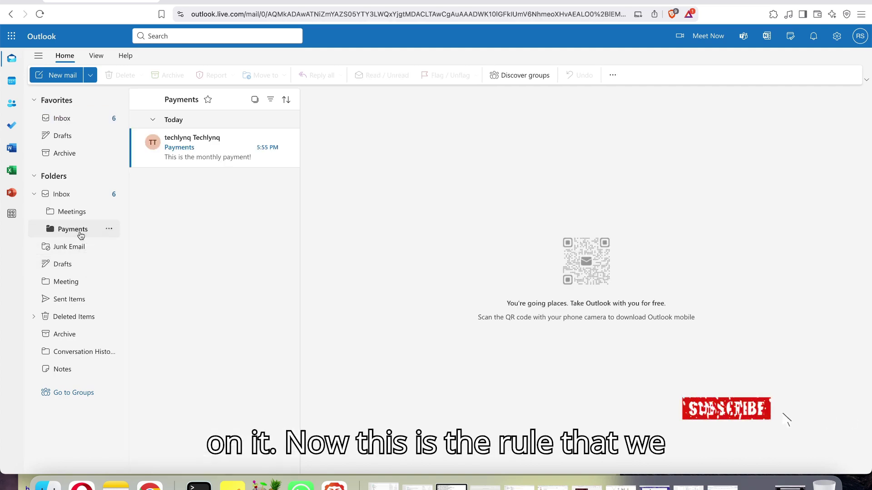